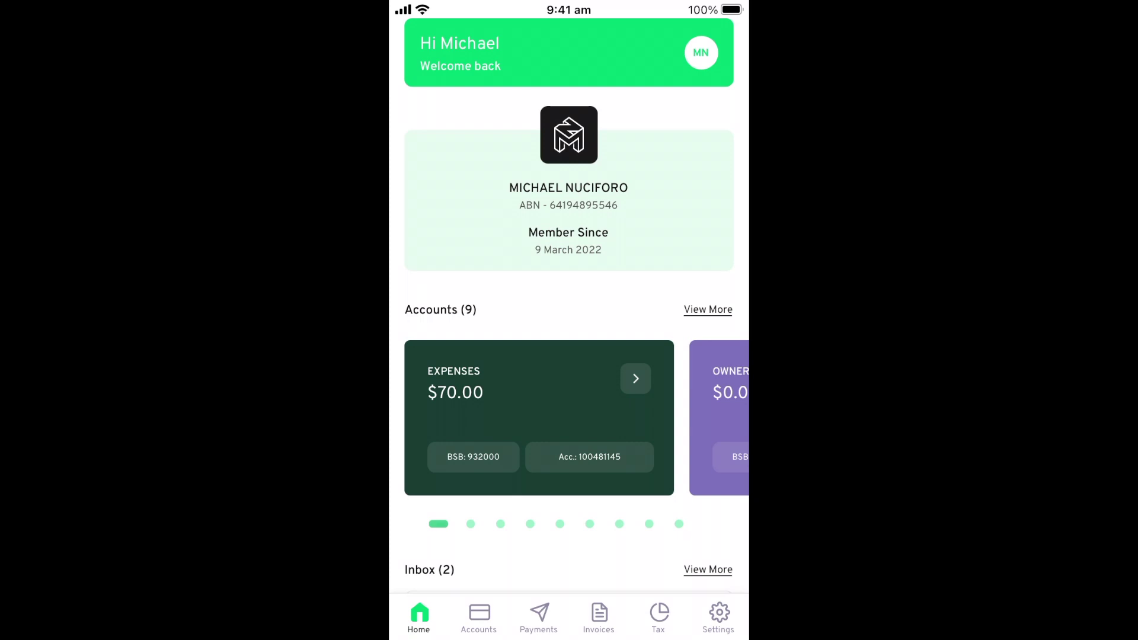
scroll(570, 356, "down", 10)
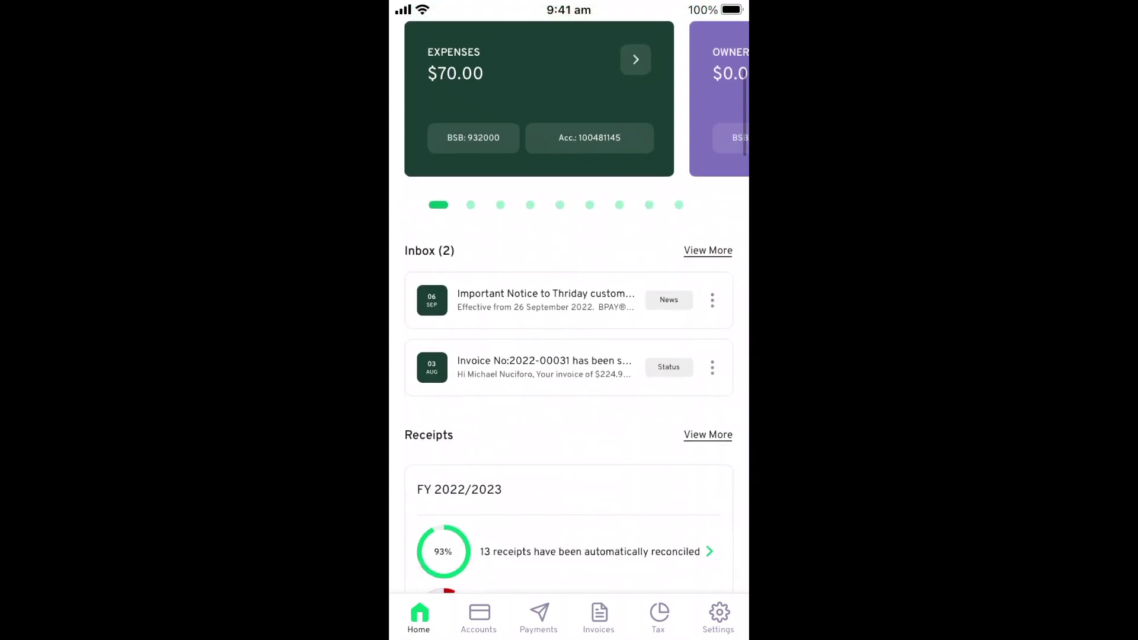
scroll(570, 356, "down", 10)
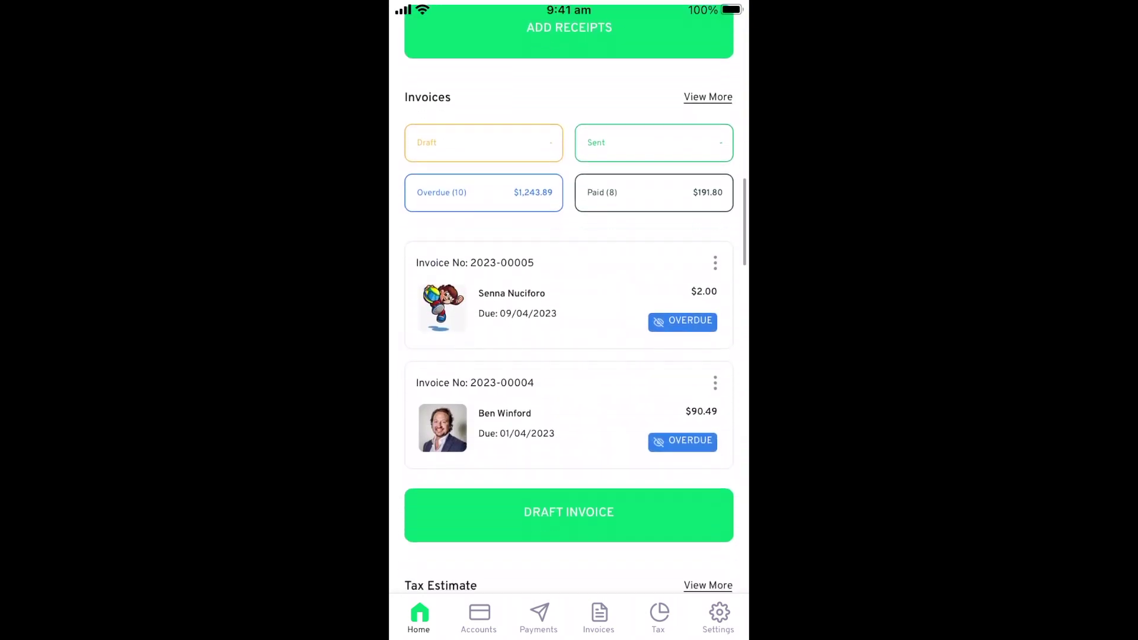
scroll(569, 356, "down", 10)
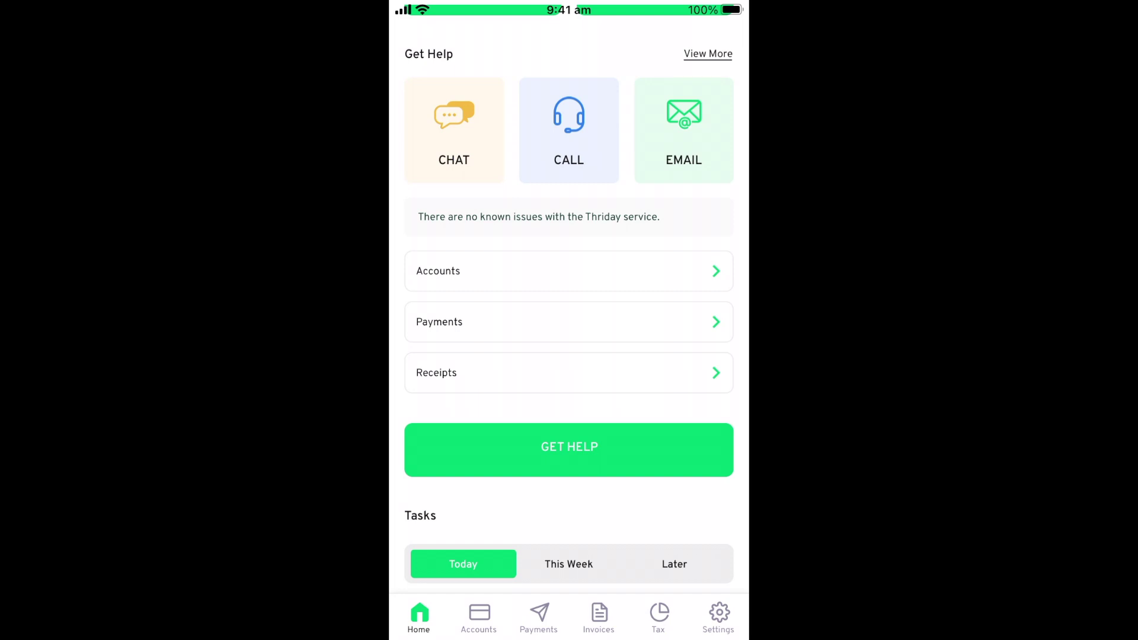
Open the Help Centre, bring up the CALL NOW sheet and cancel it without calling.
left_click(708, 54)
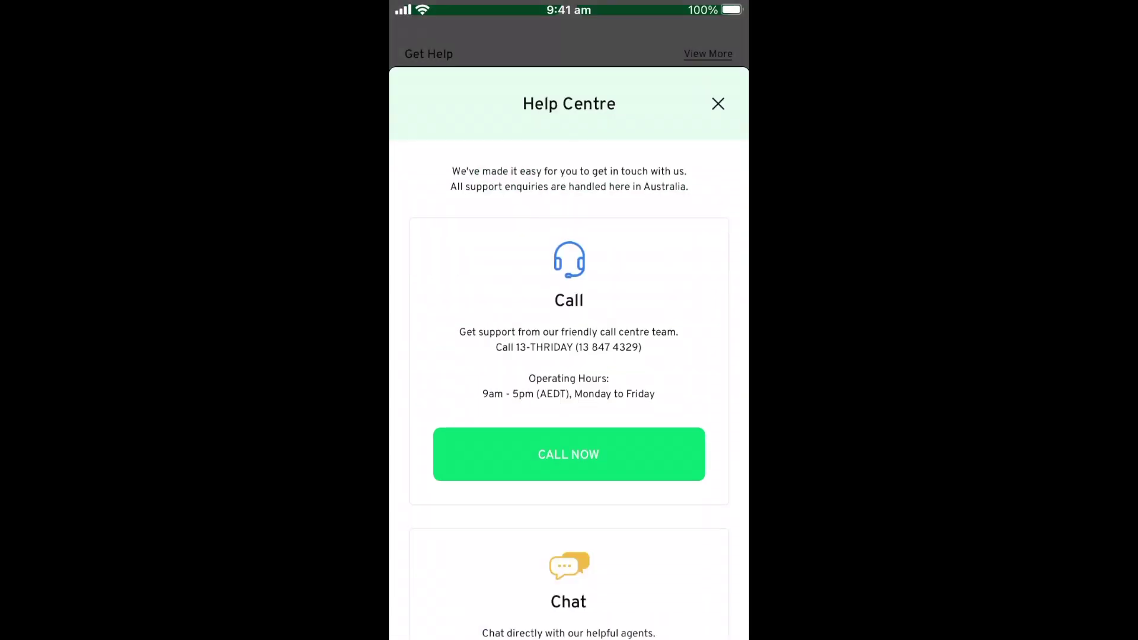
left_click(568, 454)
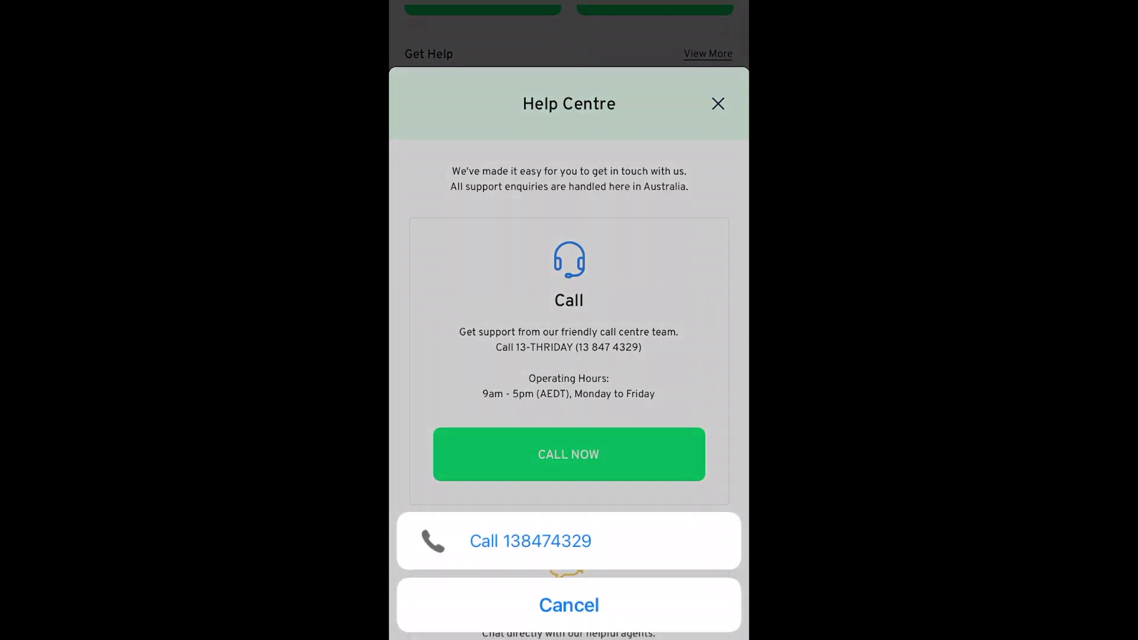
left_click(568, 605)
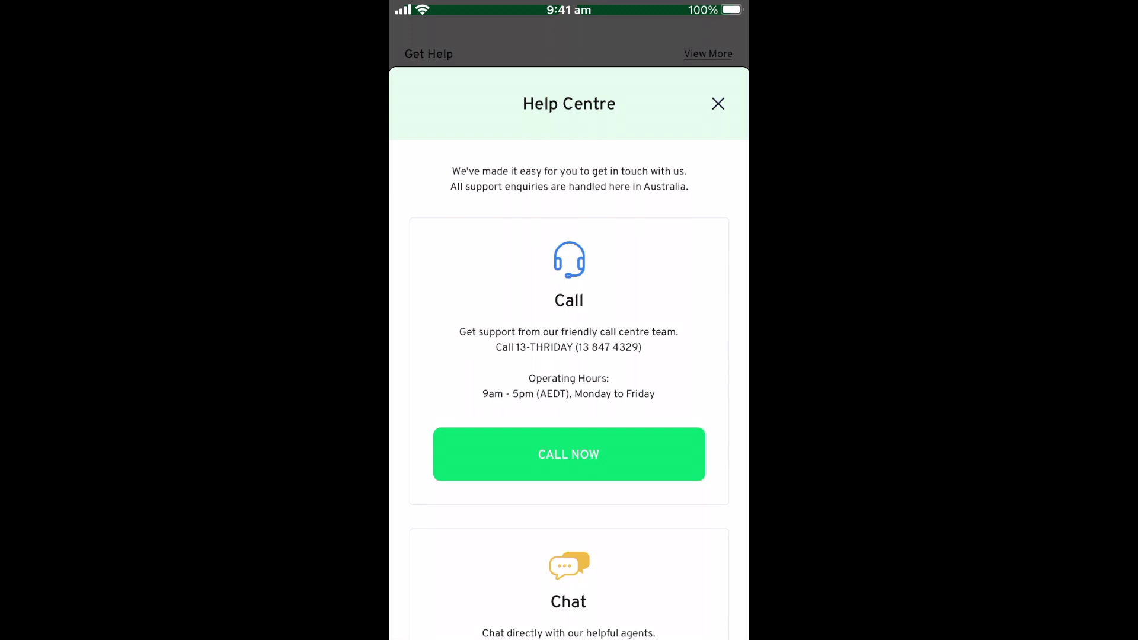
scroll(569, 400, "down", 3)
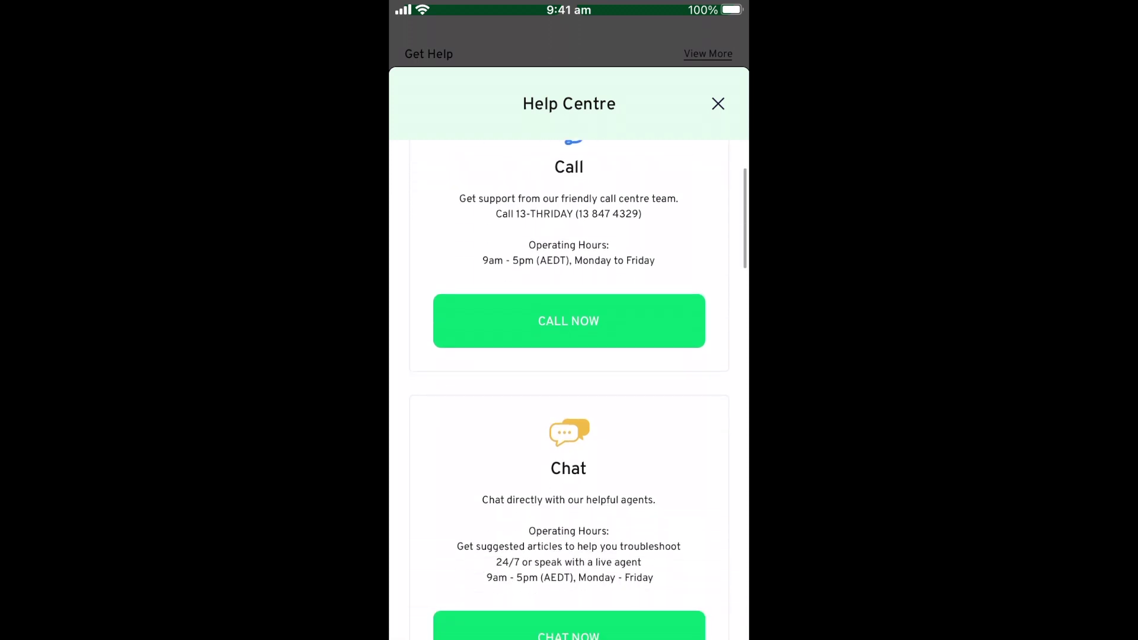
scroll(570, 400, "down", 3)
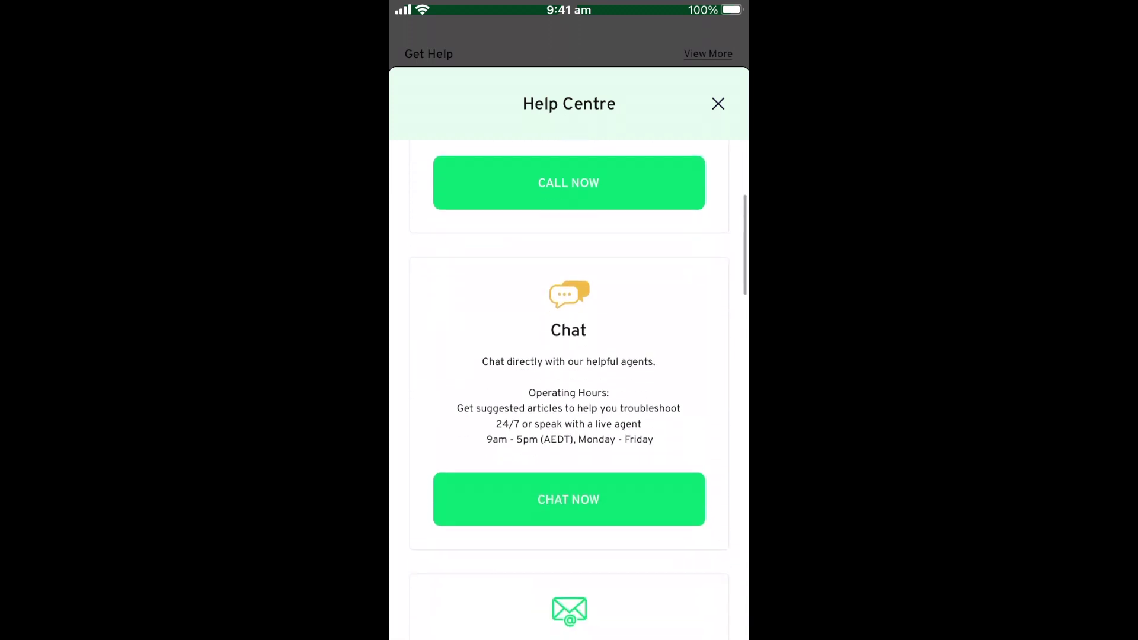
scroll(570, 400, "down", 2)
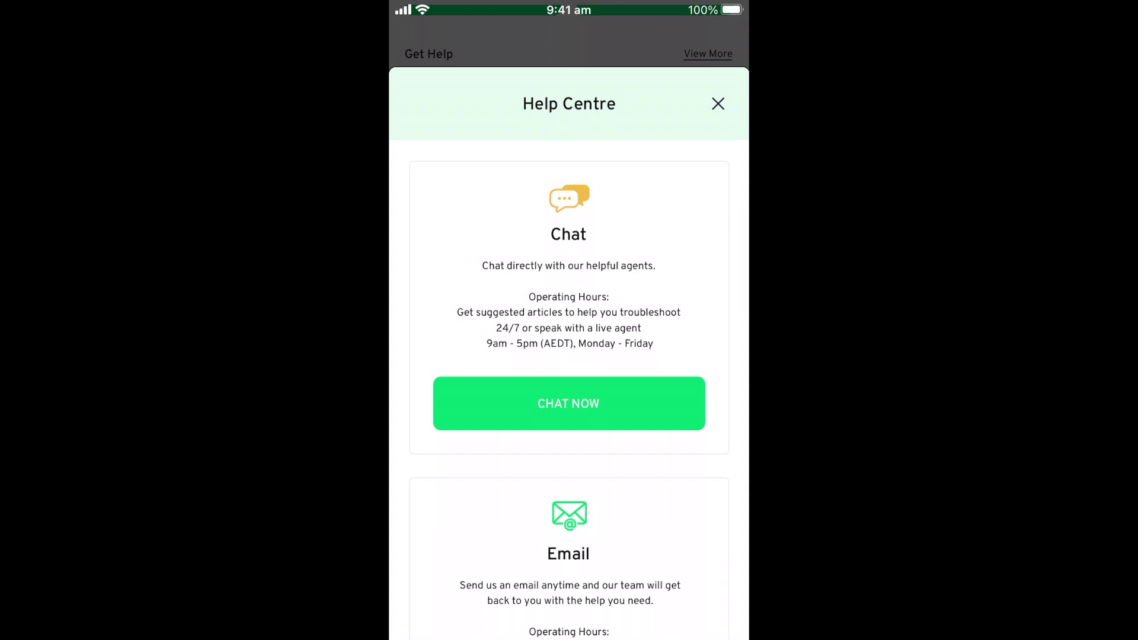
left_click(570, 403)
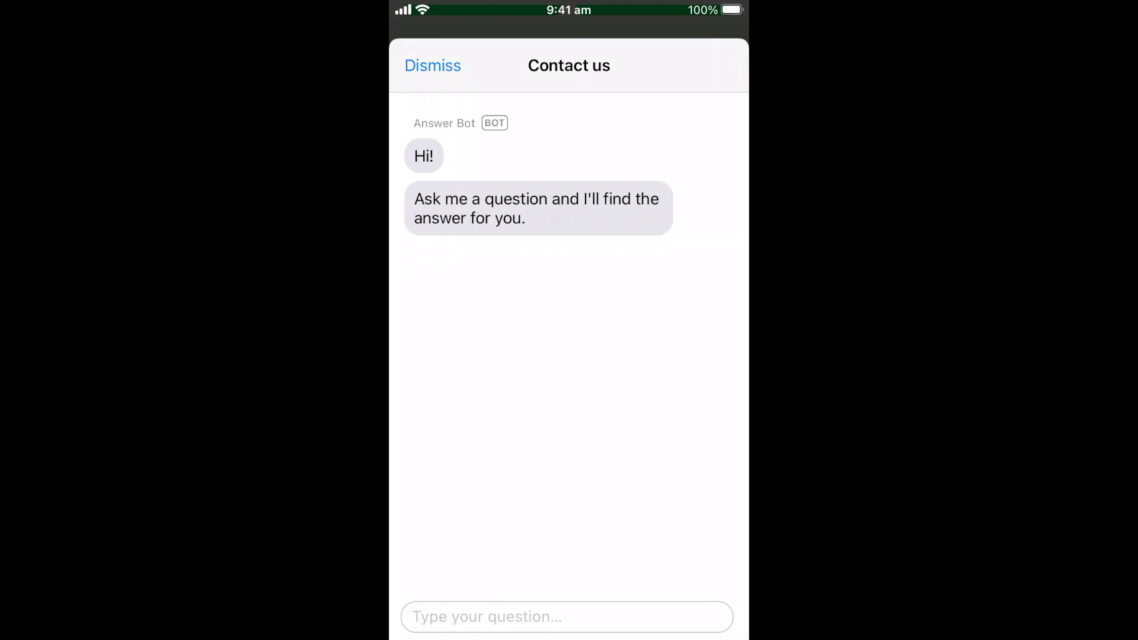
type("Ho")
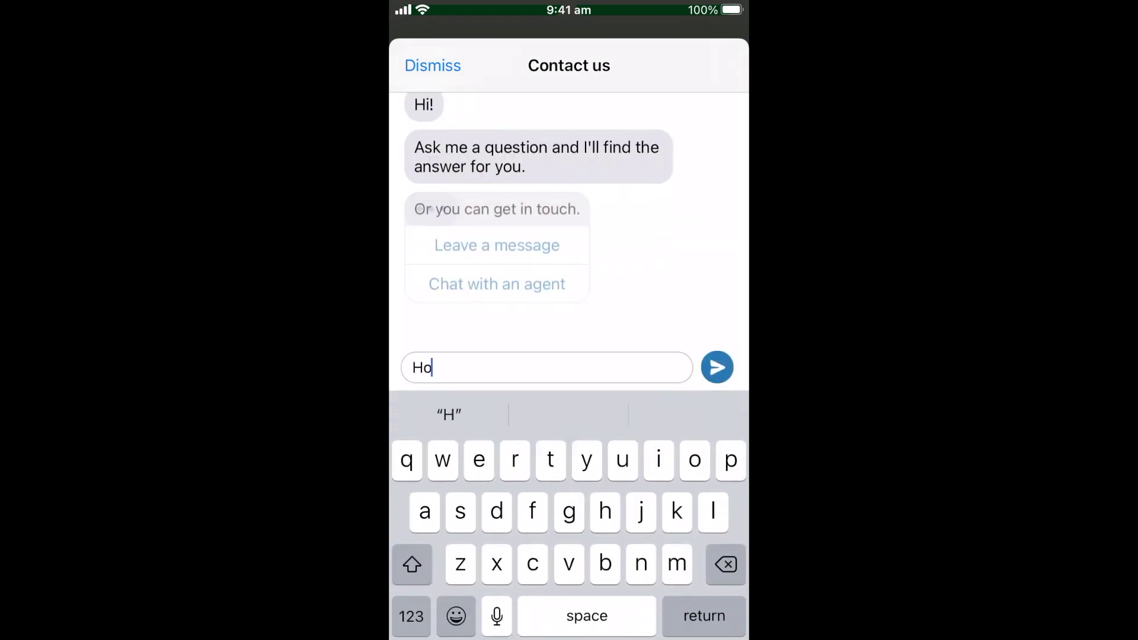
type("w do I")
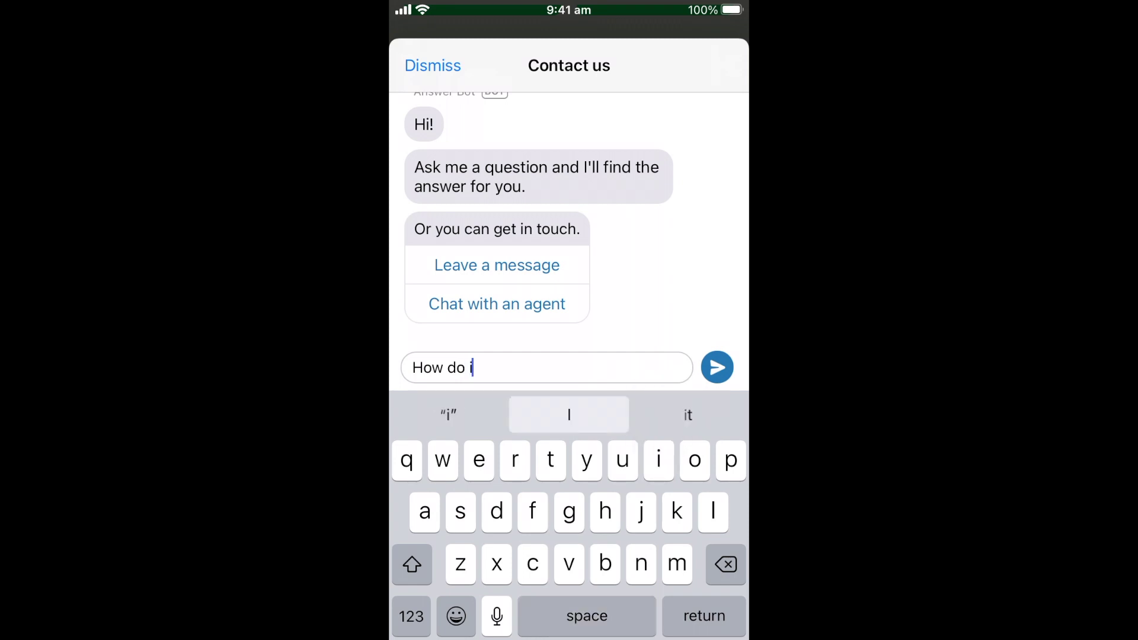
type(" reset ")
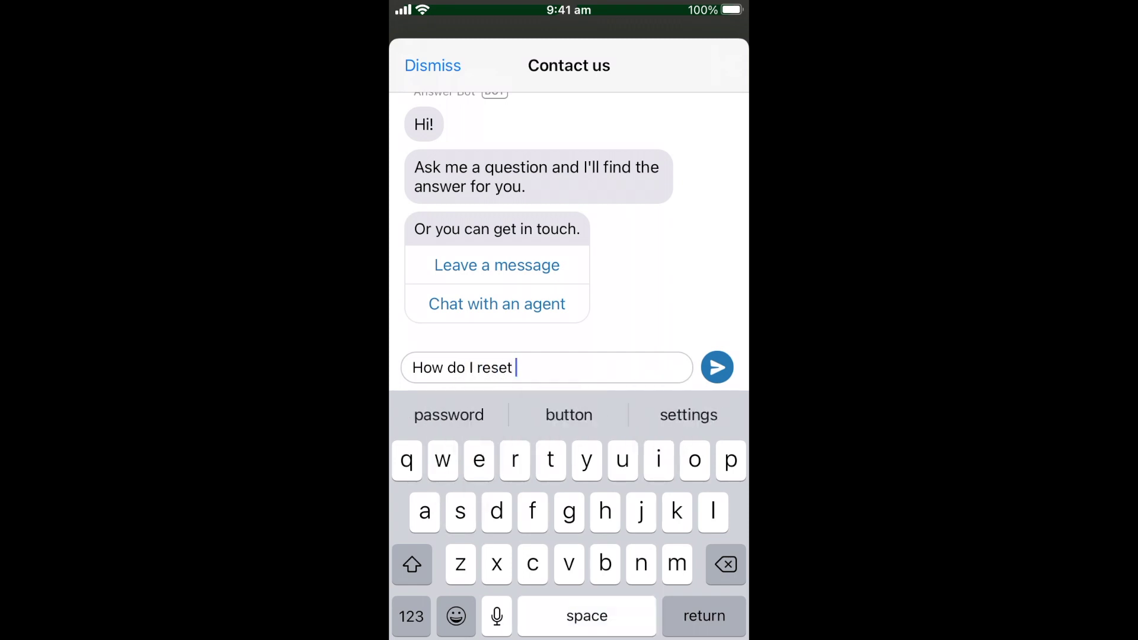
type("my passw")
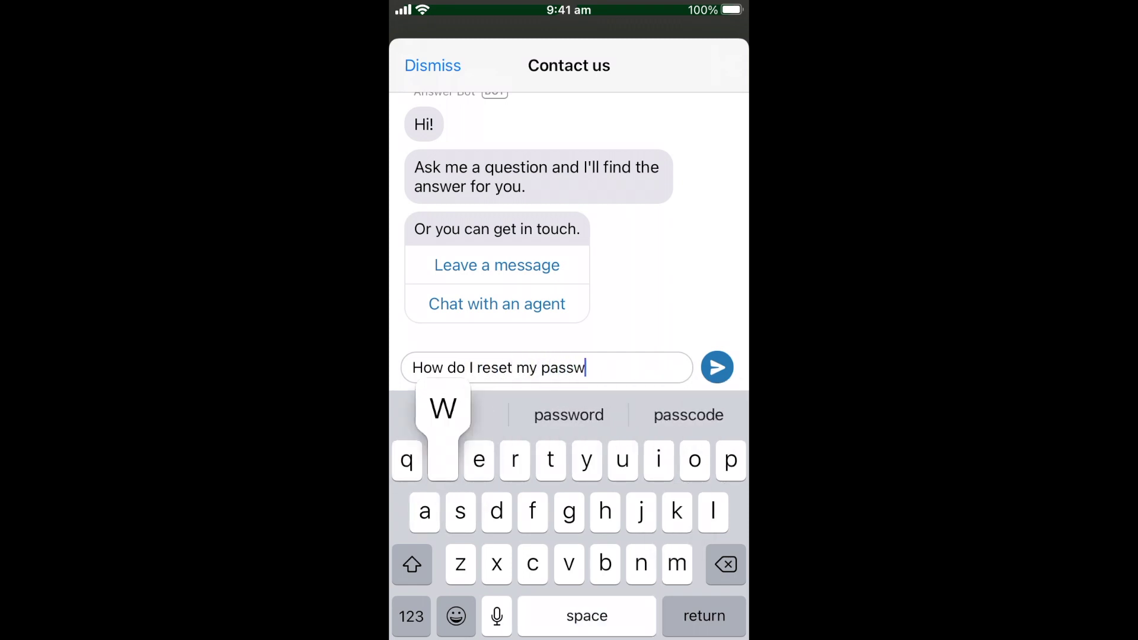
type("o")
Finish the question 'How do I reset my password' and send it to the chat bot.
left_click(568, 414)
left_click(716, 368)
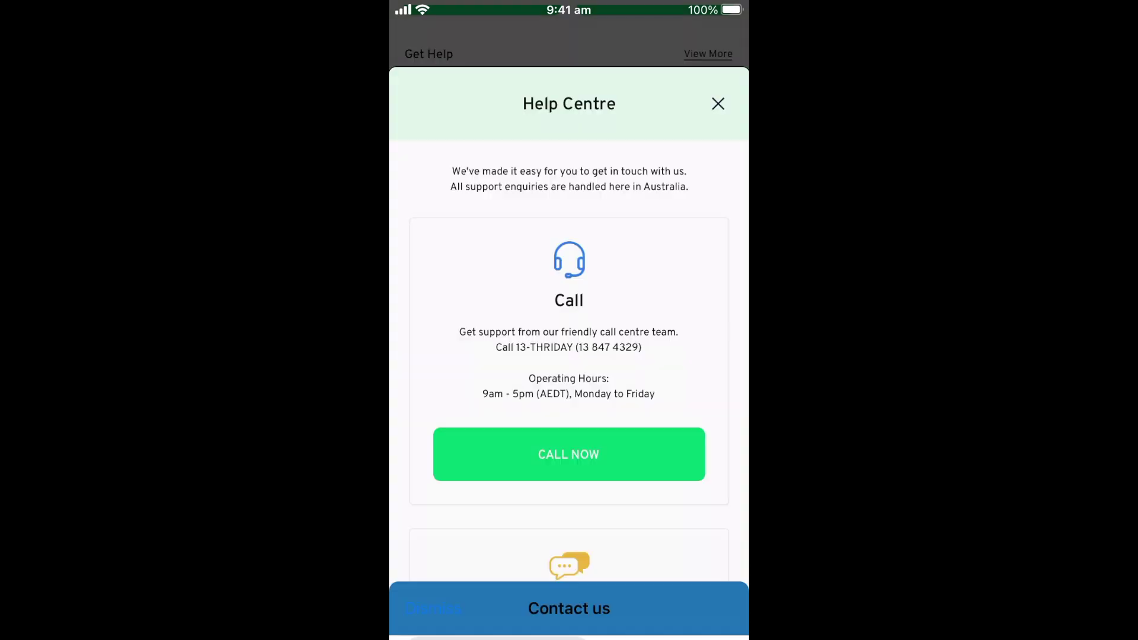
scroll(569, 401, "down", 5)
scroll(569, 400, "down", 3)
scroll(569, 400, "down", 5)
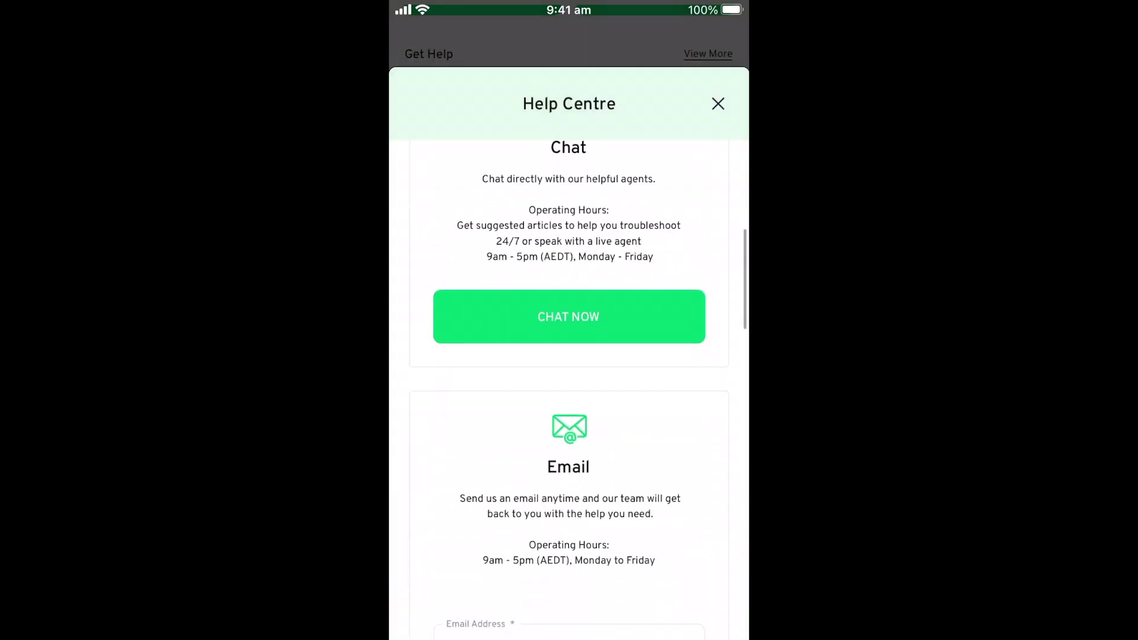
scroll(569, 401, "down", 5)
scroll(569, 401, "down", 3)
scroll(570, 401, "down", 4)
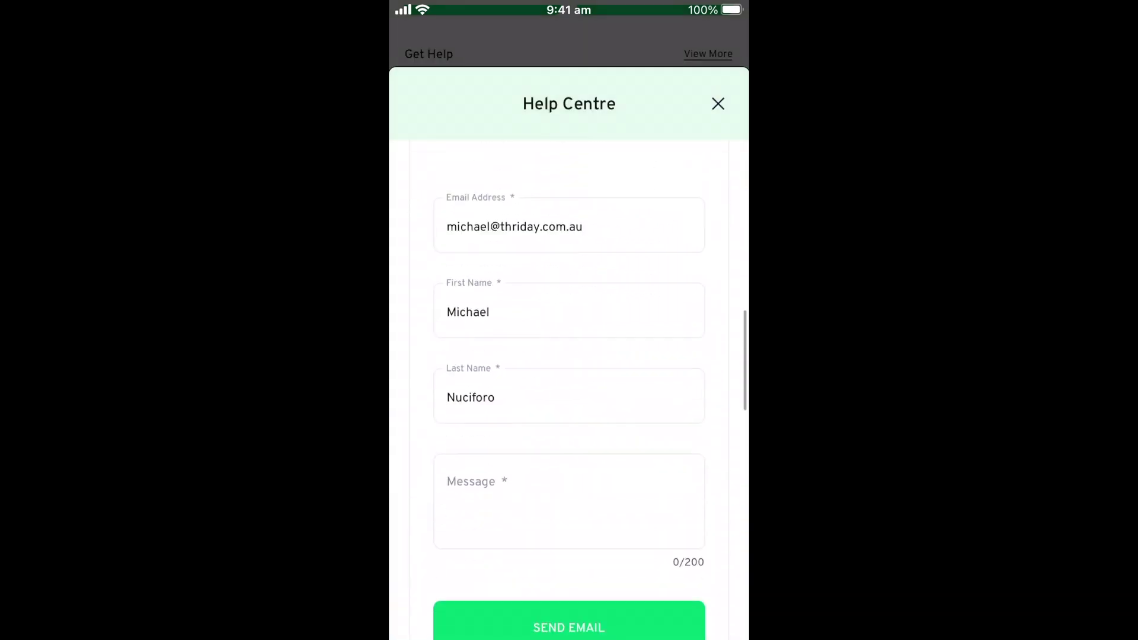
scroll(569, 401, "down", 4)
Email support 'Thank you for the help', correcting a typo, then bring up General FAQs.
left_click(569, 418)
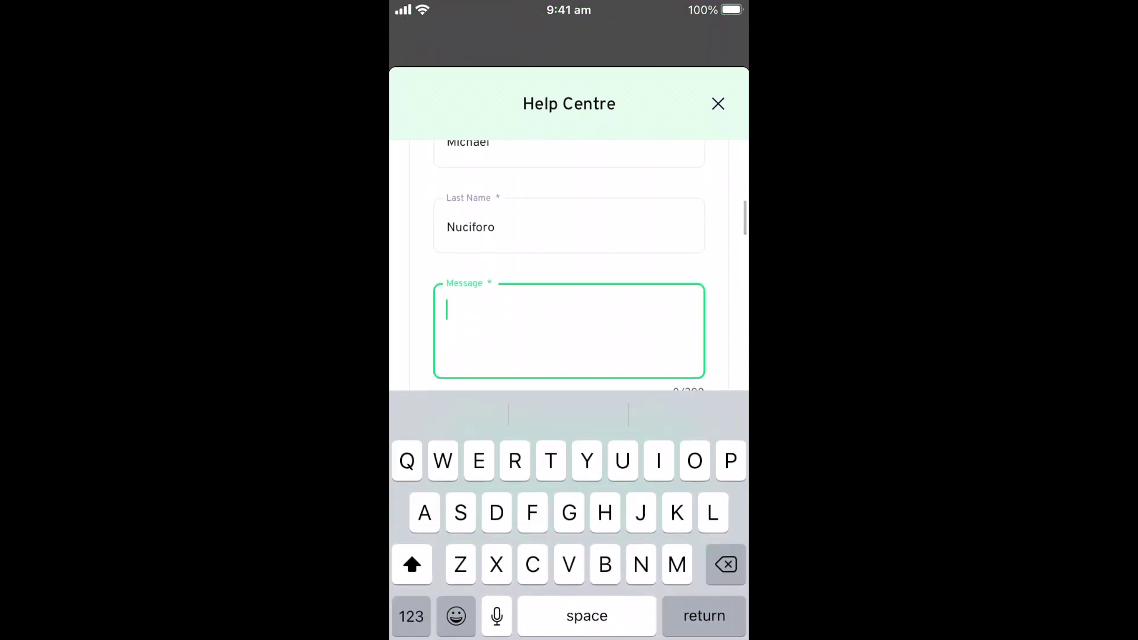
type("Thank you fir the")
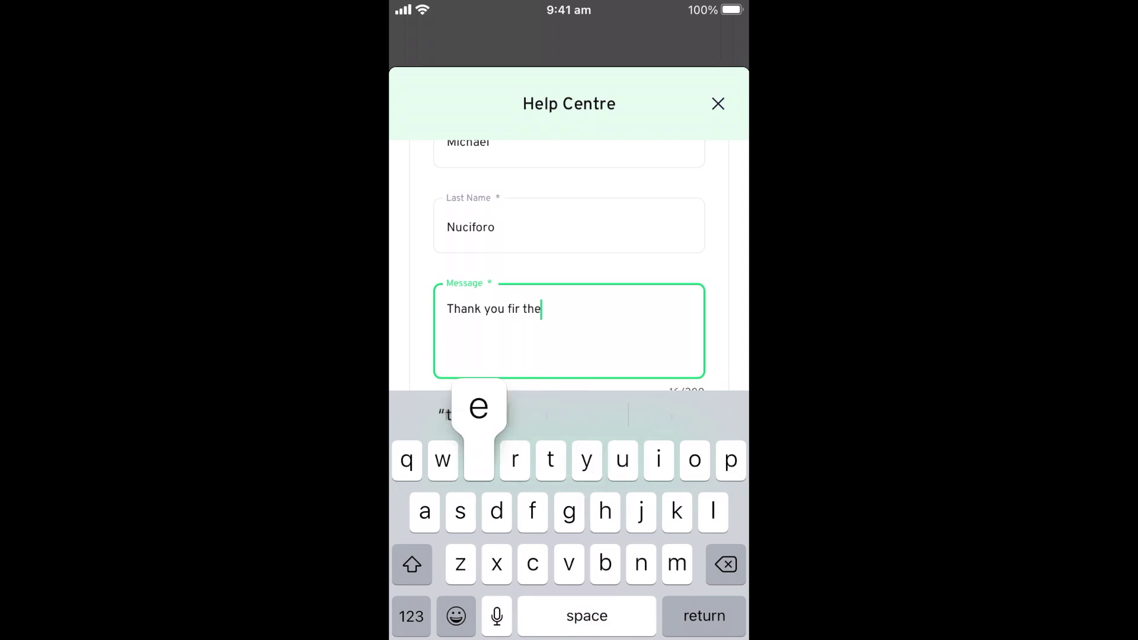
key("BackSpace")
key("BackSpace")
key("BackSpace")
key("BackSpace")
key("BackSpace")
key("BackSpace")
type("or")
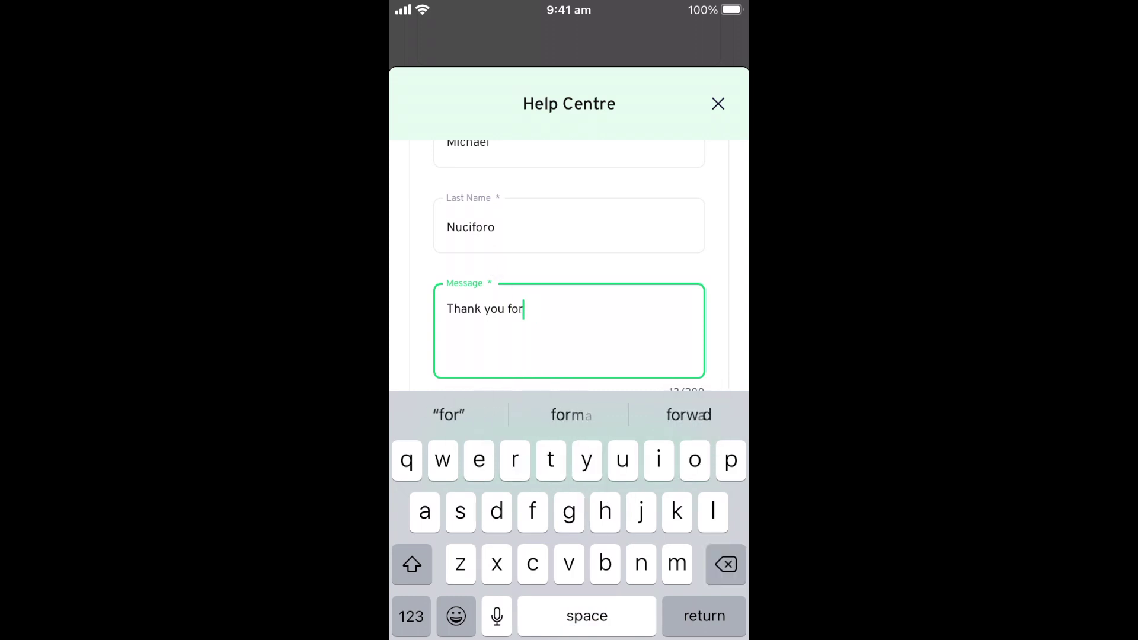
type(" the help")
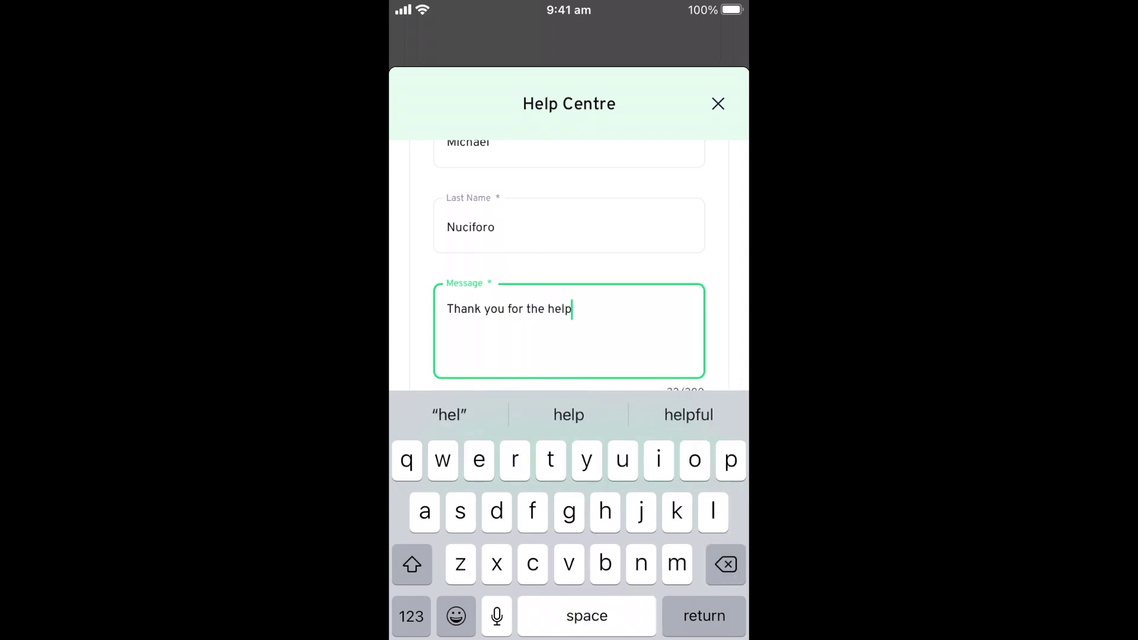
scroll(569, 267, "down", 2)
left_click(569, 358)
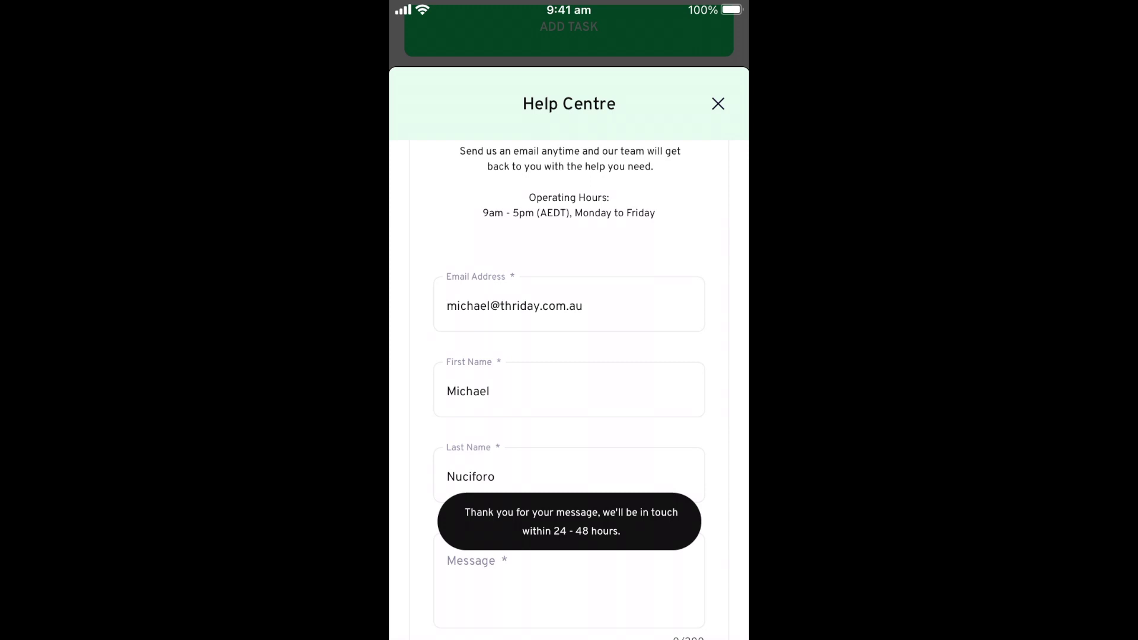
scroll(570, 355, "down", 5)
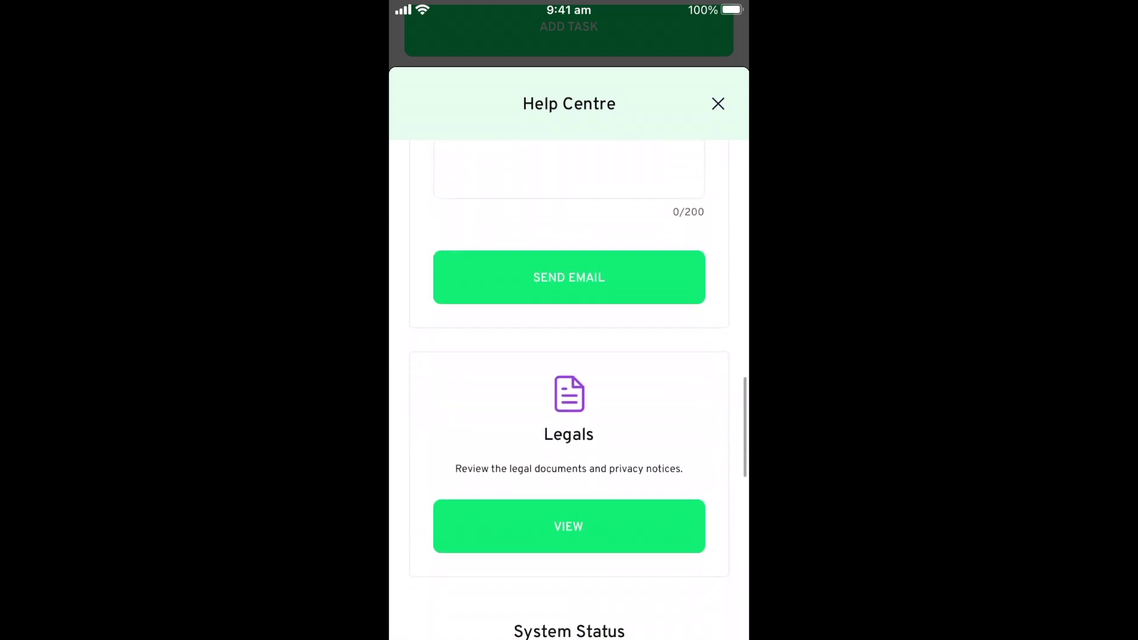
scroll(569, 356, "down", 3)
scroll(570, 356, "down", 5)
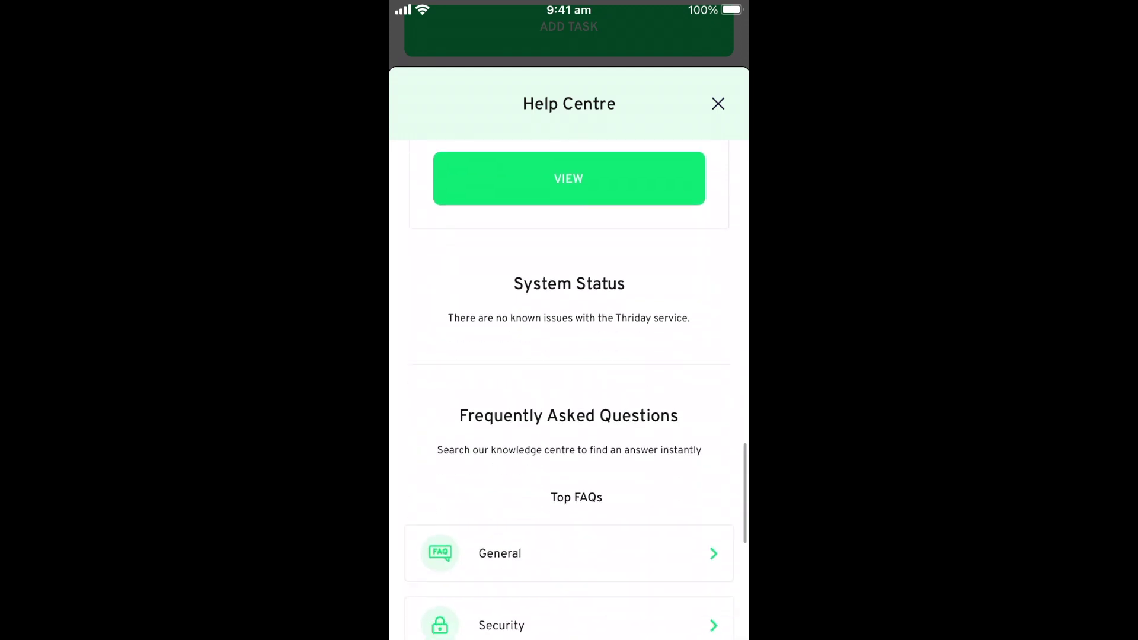
scroll(570, 356, "down", 3)
scroll(570, 356, "down", 2)
left_click(569, 342)
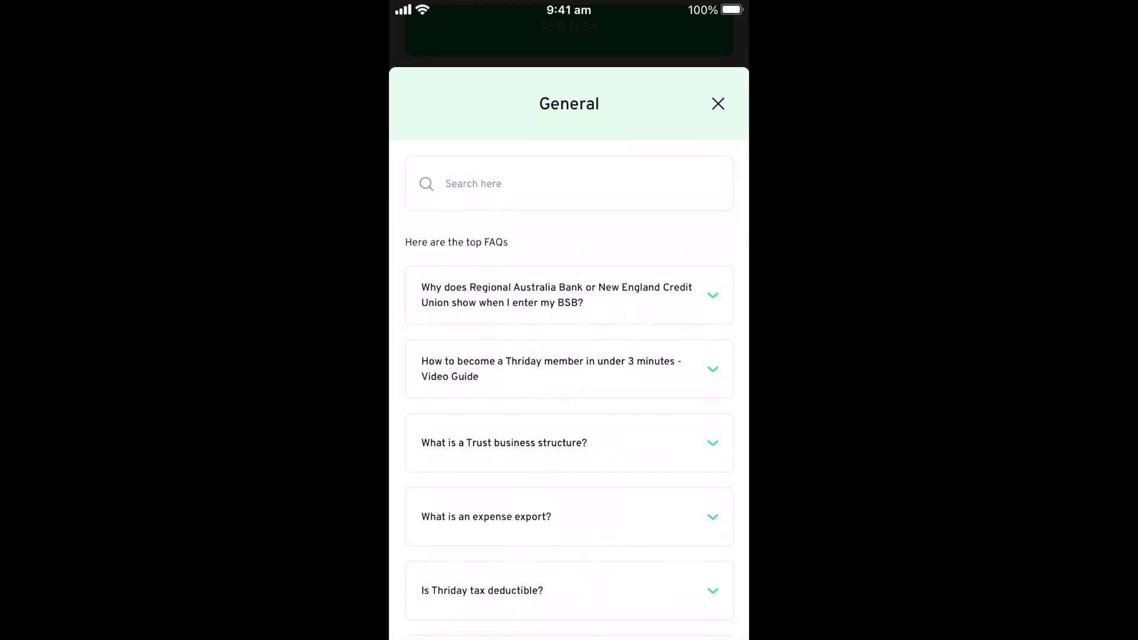
scroll(569, 446, "down", 5)
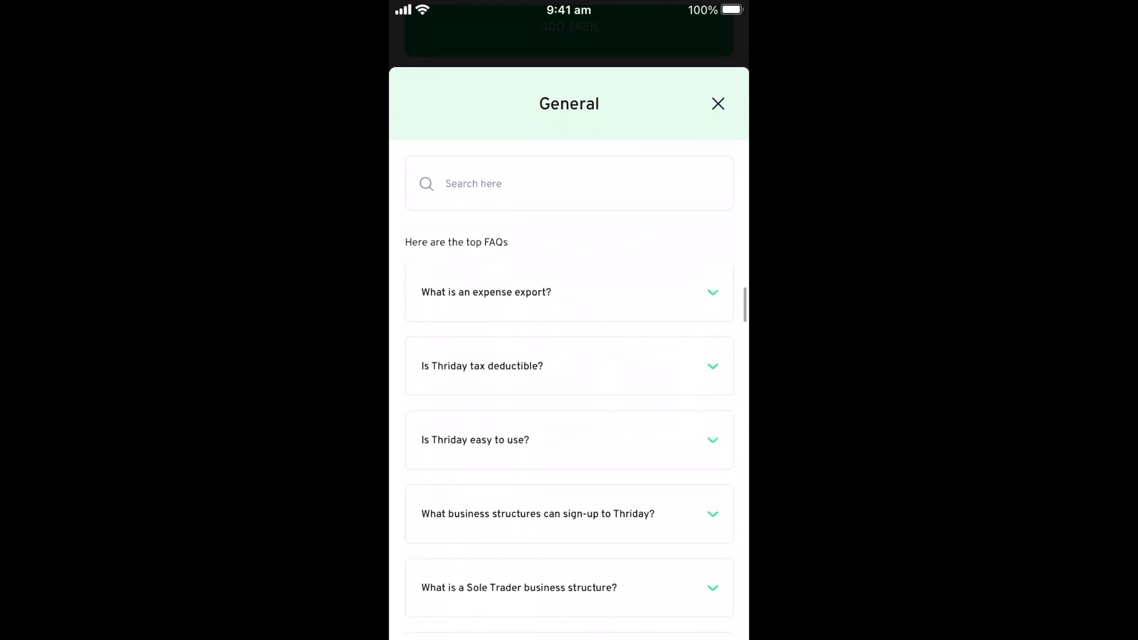
Expand 'What is an expense export?', 'Is Thriday tax deductible?' and 'What is a Sole Trader business structure?'.
left_click(569, 292)
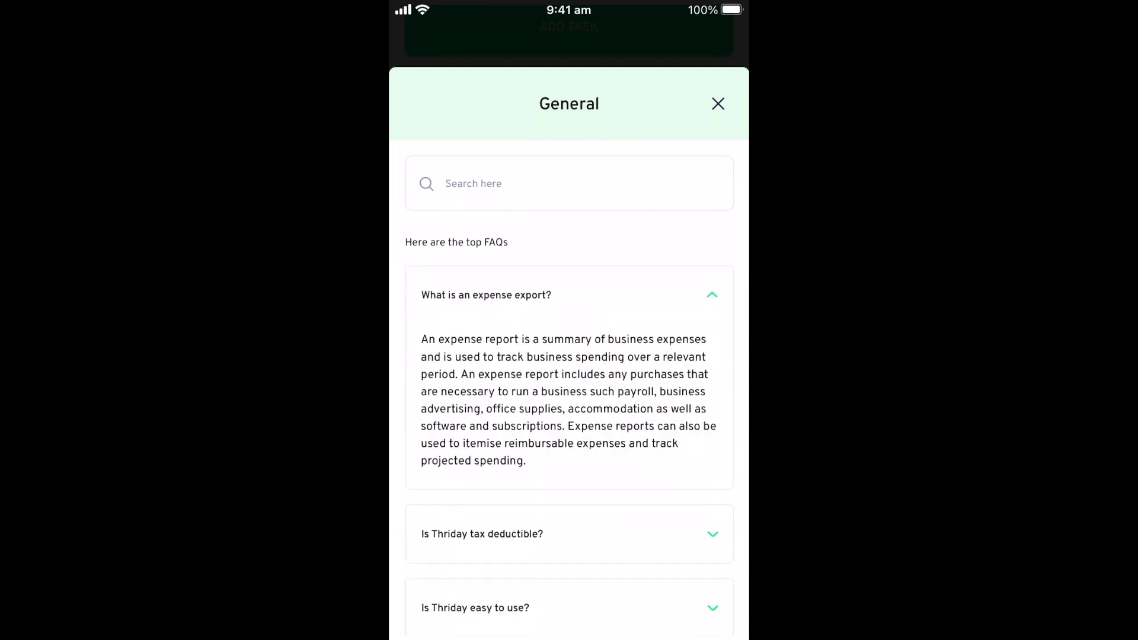
scroll(569, 400, "down", 3)
left_click(569, 436)
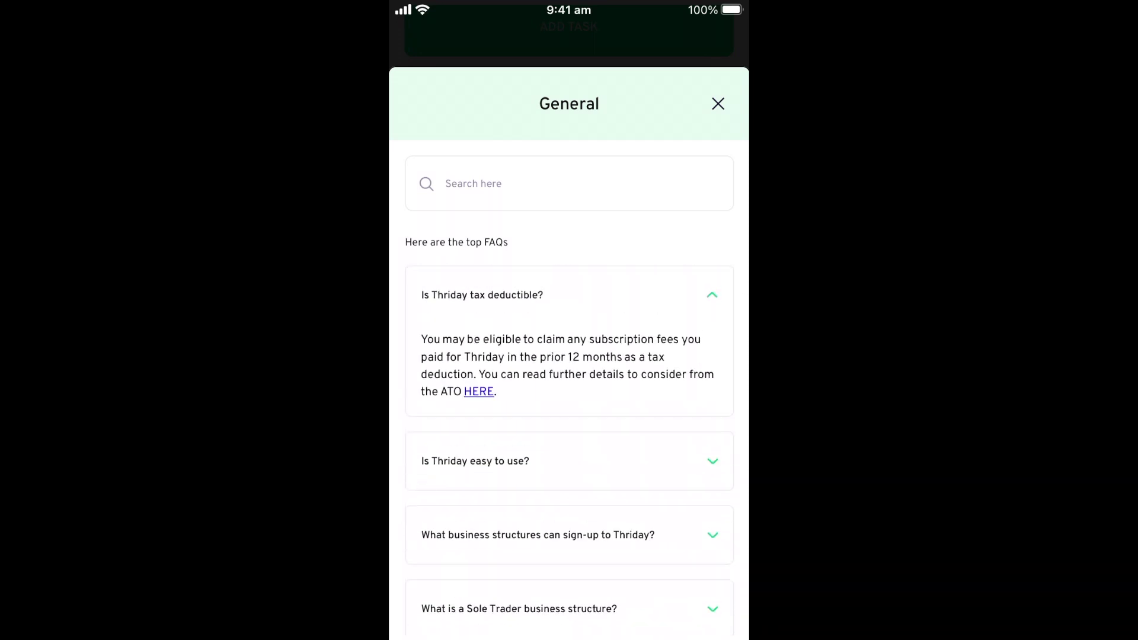
scroll(569, 401, "down", 4)
left_click(569, 290)
scroll(570, 401, "down", 4)
scroll(569, 400, "down", 3)
scroll(569, 400, "down", 3)
scroll(569, 401, "down", 3)
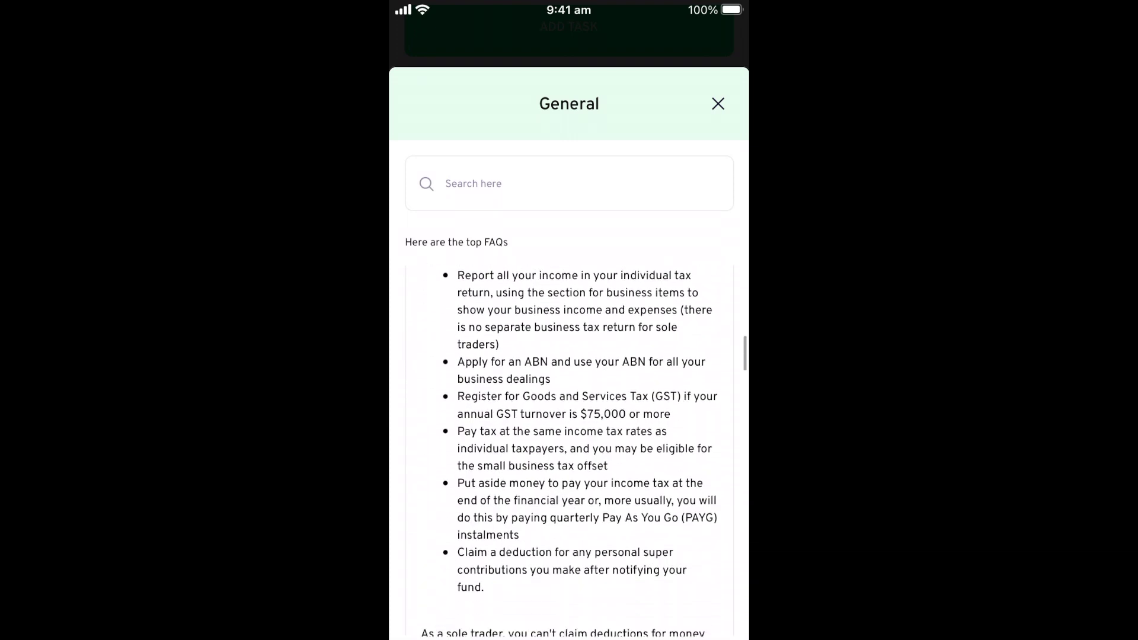
scroll(569, 400, "down", 3)
scroll(570, 400, "down", 2)
scroll(570, 401, "down", 1)
scroll(569, 400, "up", 2)
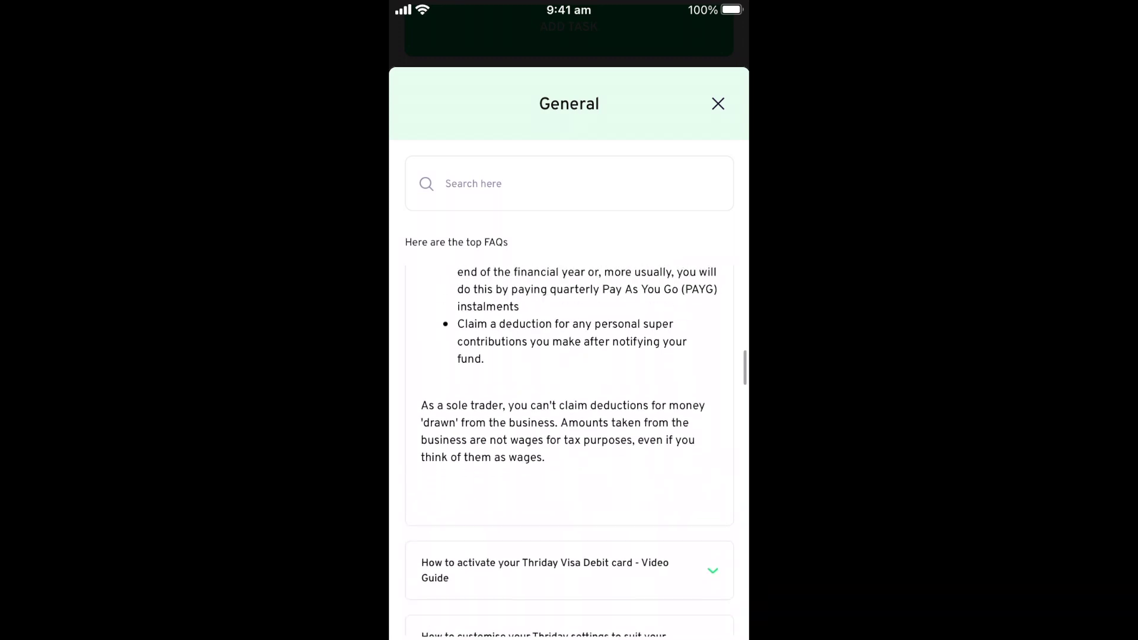
scroll(569, 400, "up", 4)
scroll(570, 400, "up", 4)
scroll(569, 400, "up", 1)
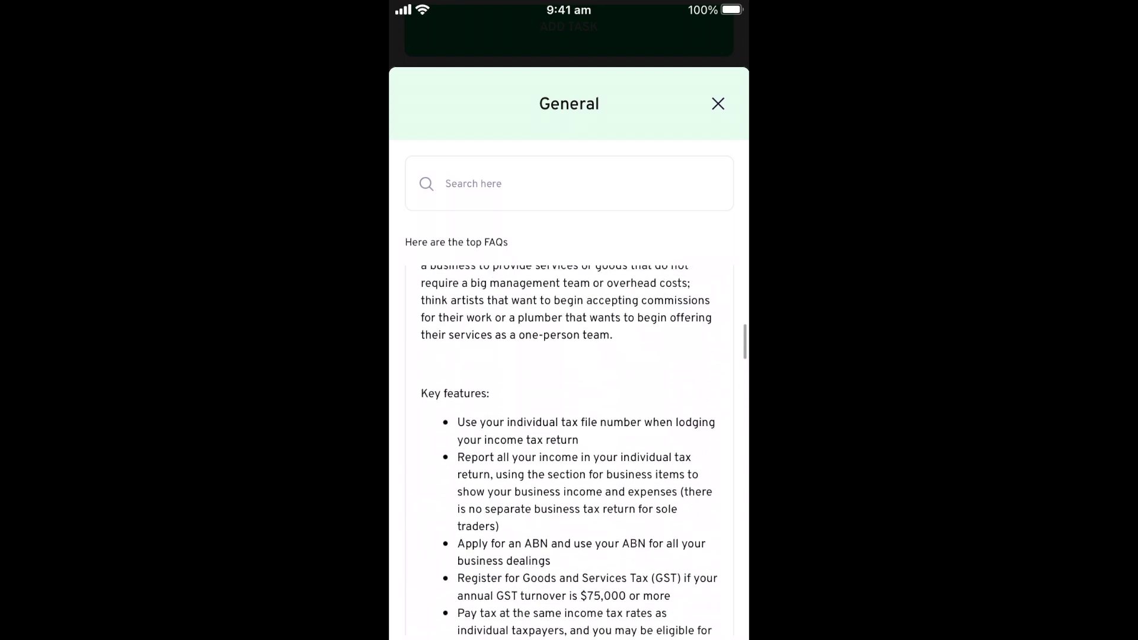